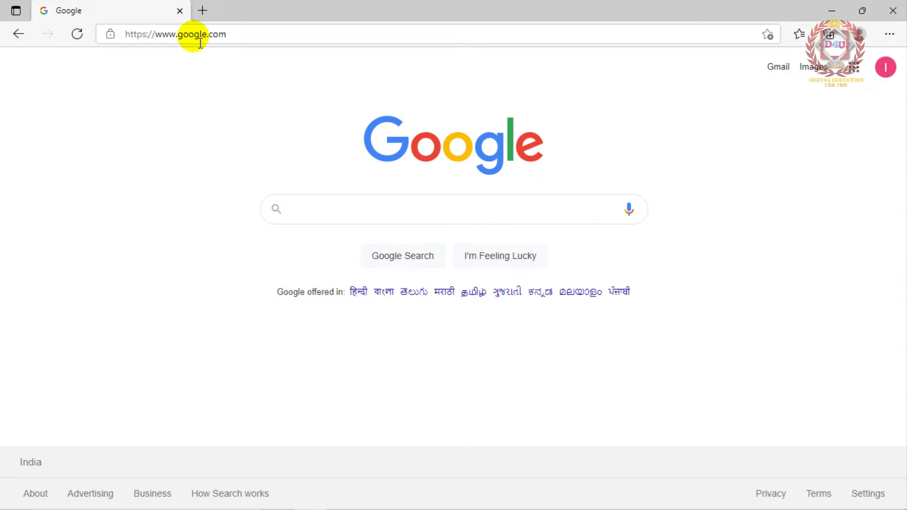
left_click(213, 41)
type("WW")
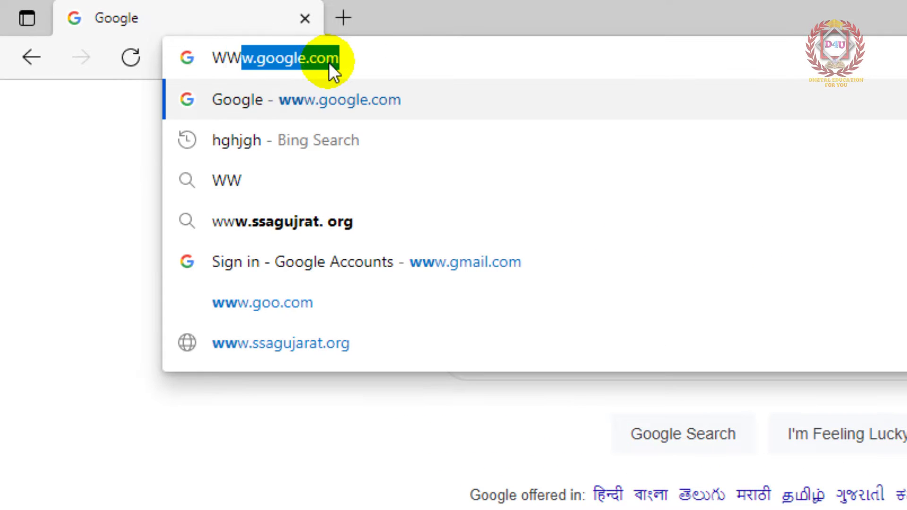
type("W.SSAG")
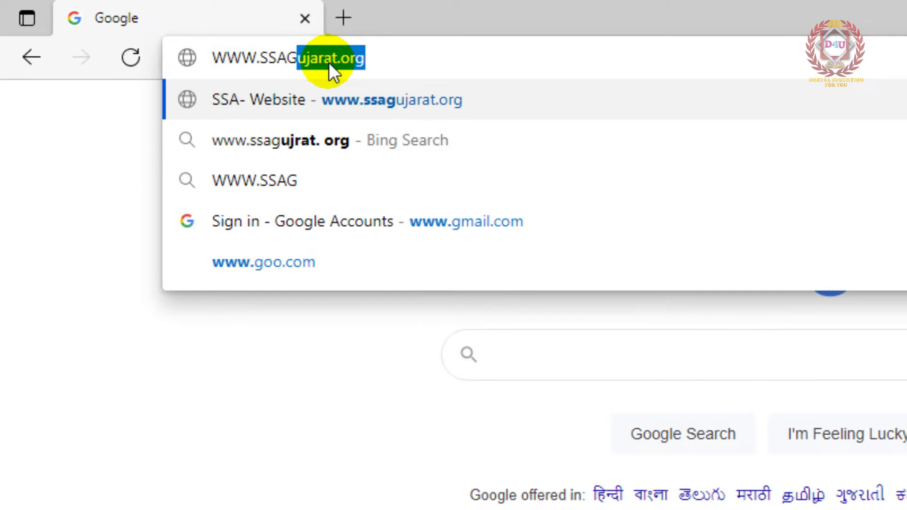
type("UJARAT.ORG")
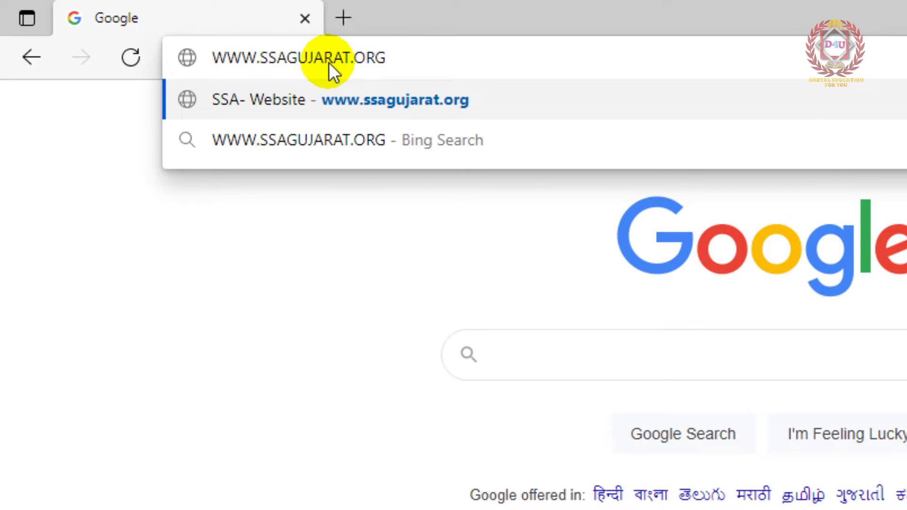
key("Return")
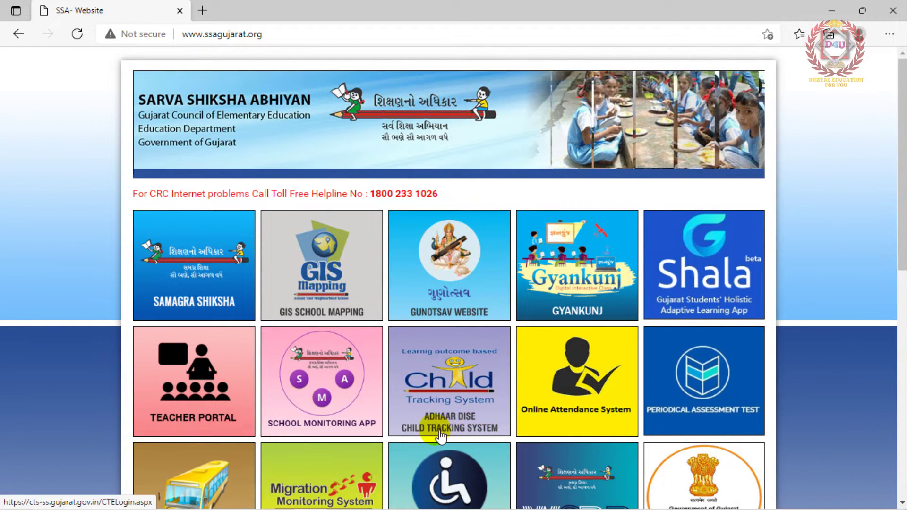
left_click(466, 392)
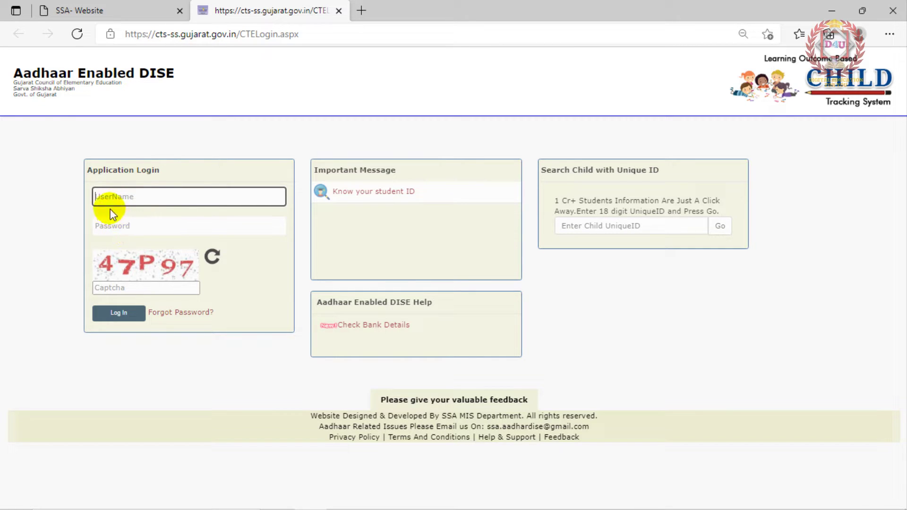
Log in to the school's Aadhaar Enabled DISE account with the username, password and captcha
left_click(118, 227)
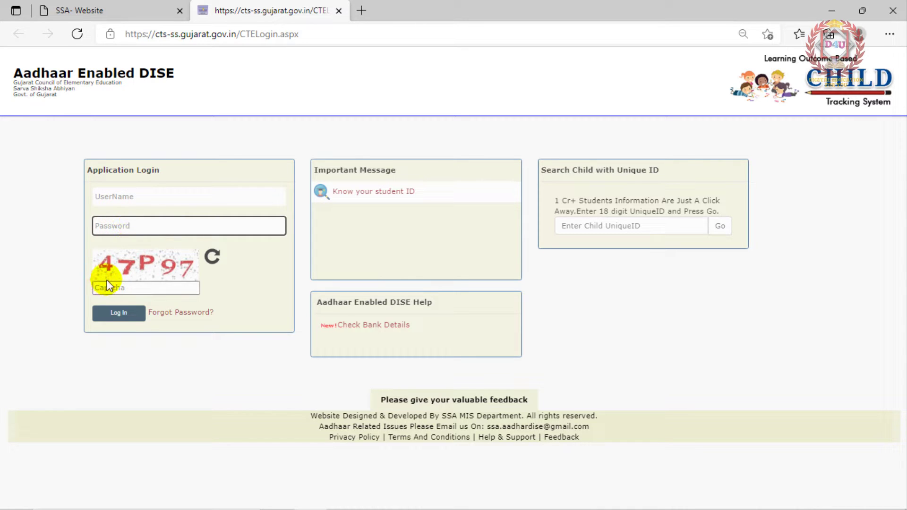
left_click(128, 293)
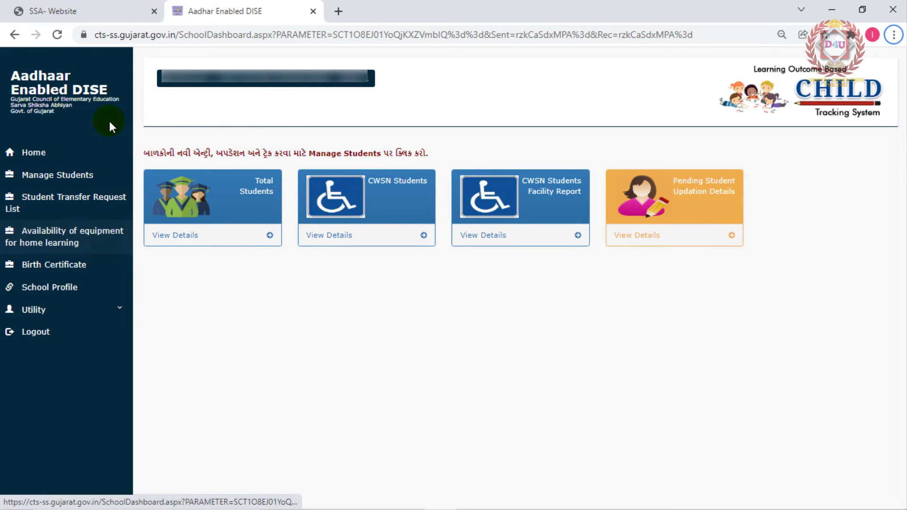
Open the Manage Students page and search for the student's record by pasting the Child UID
left_click(60, 175)
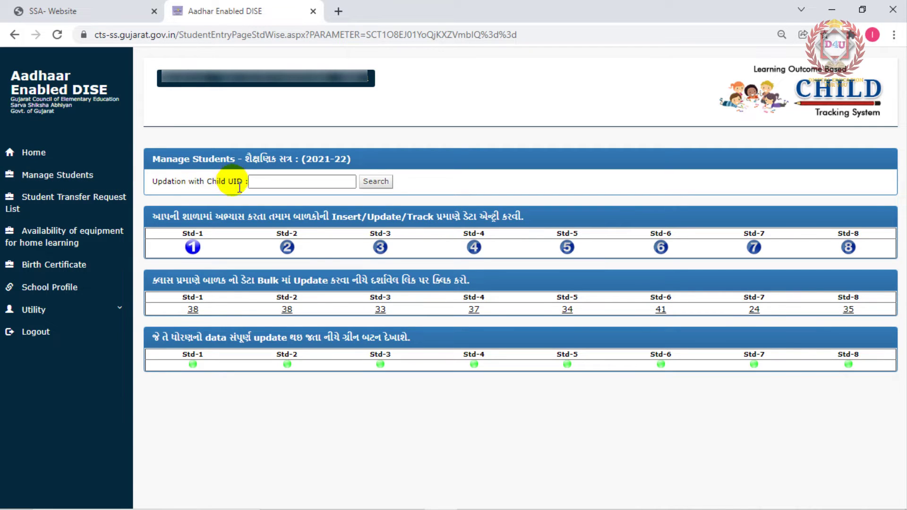
left_click(269, 189)
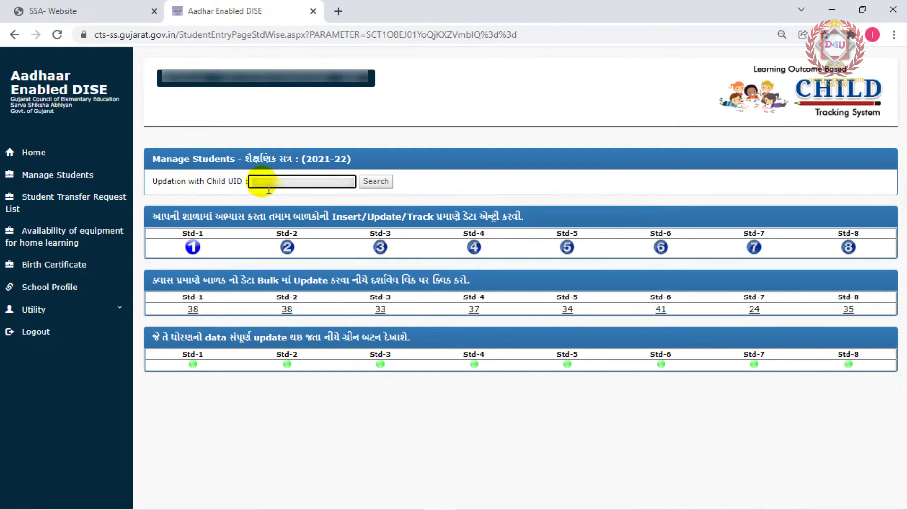
key("ctrl+v")
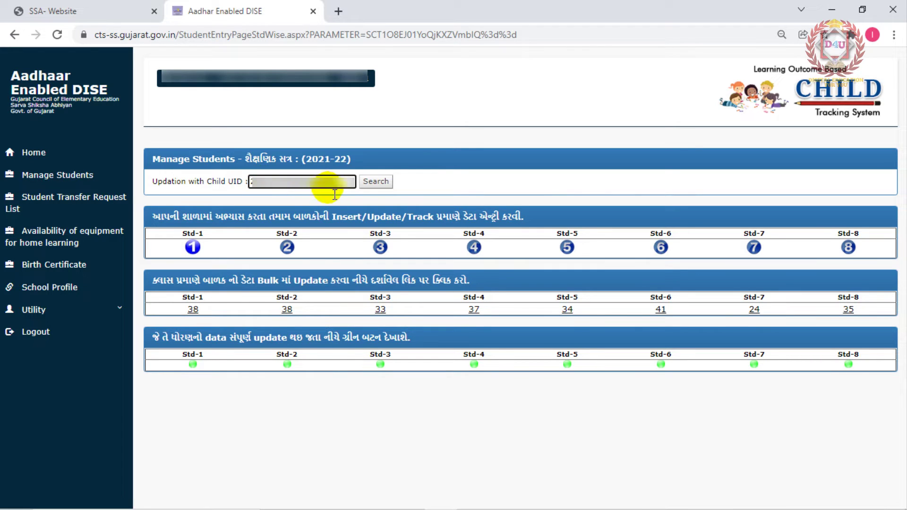
left_click(384, 186)
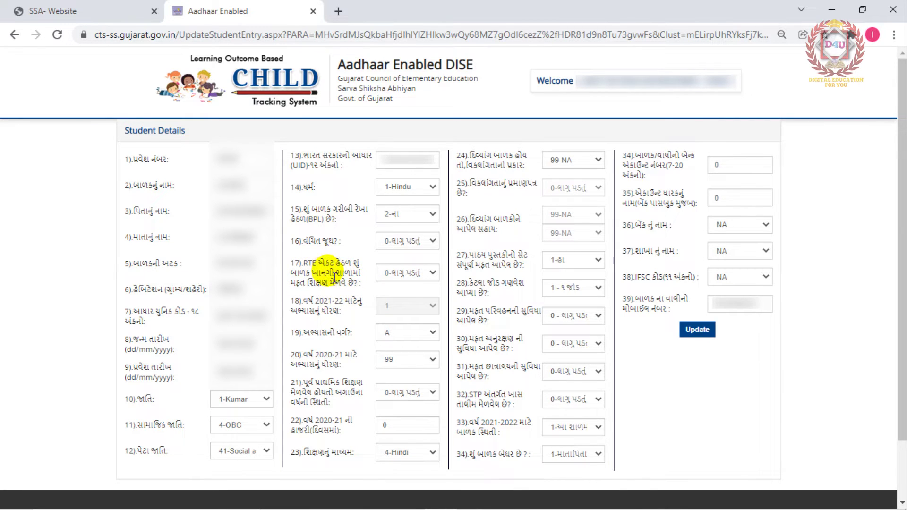
Set field 17, on free private-school education under the RTE Act, to 0-લાગુ પડતું નથી for the student
double_click(308, 263)
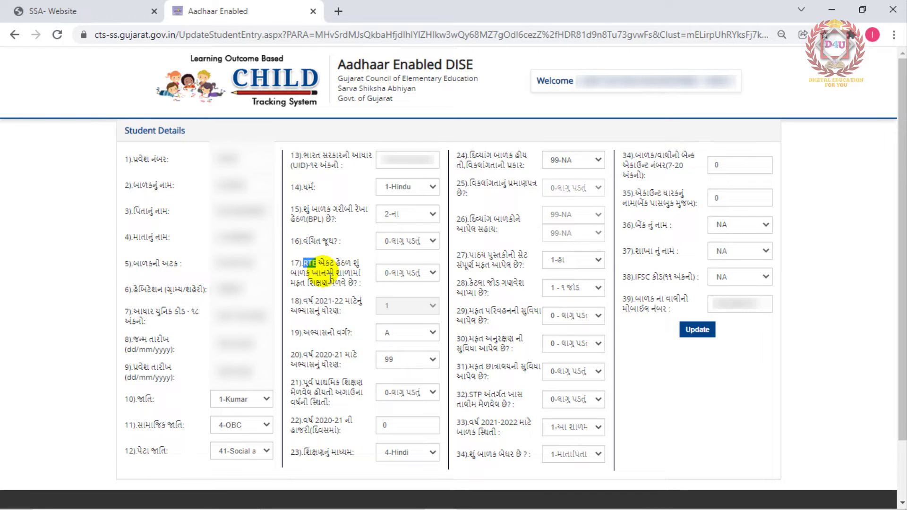
double_click(323, 274)
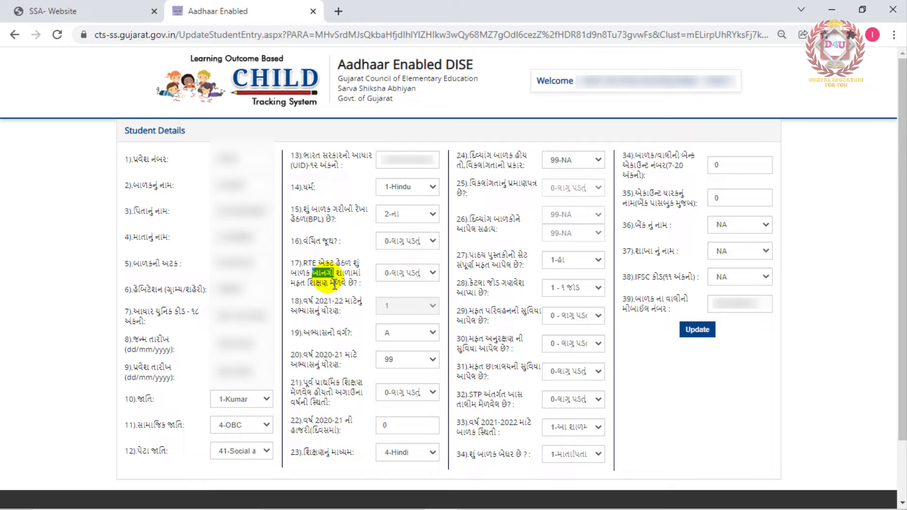
left_click(430, 273)
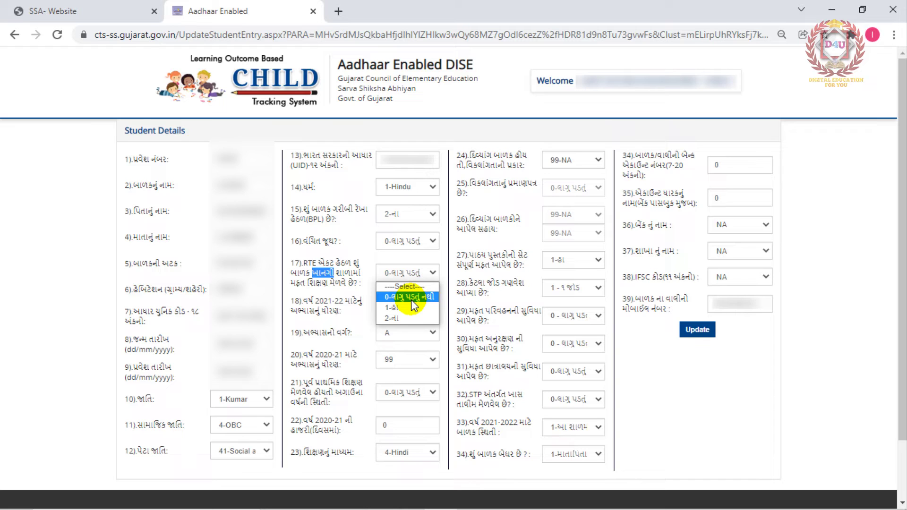
left_click(411, 298)
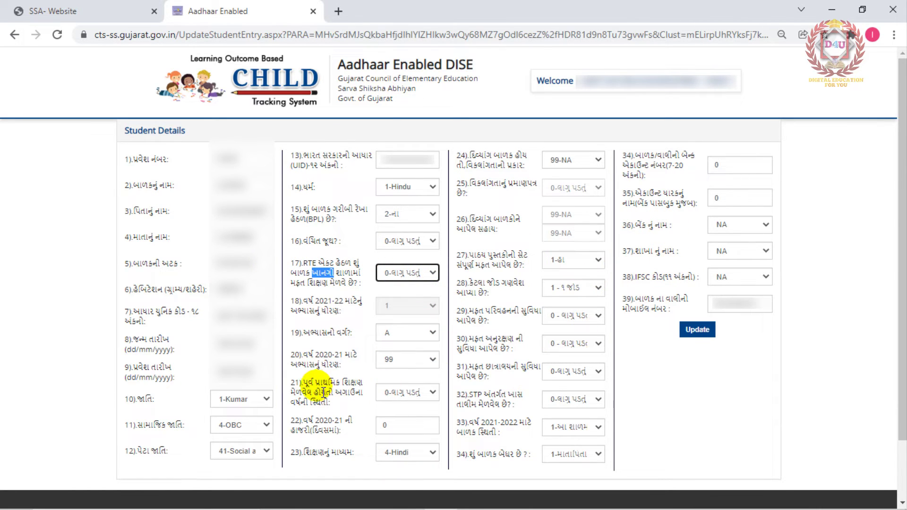
Check the options of field 10 (જાતિ), leaving 1-Kumar selected, and submit the student's record update
left_click(217, 401)
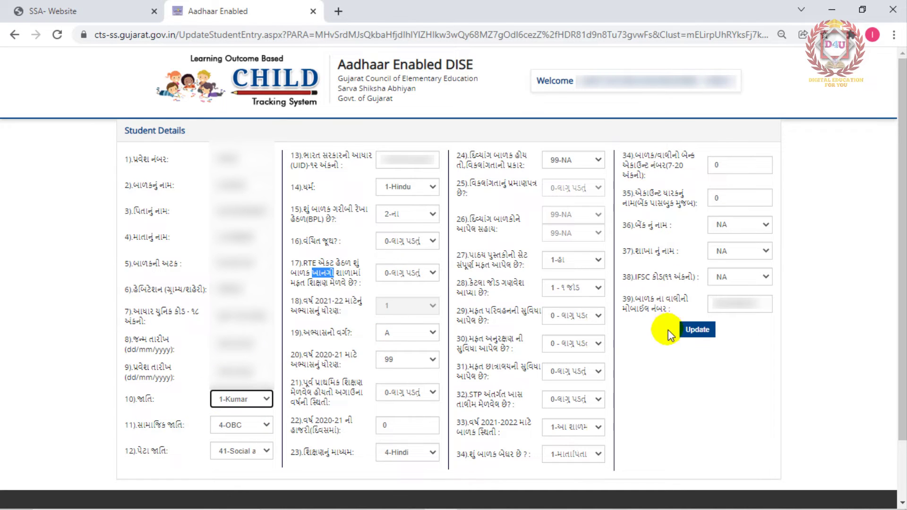
left_click(254, 401)
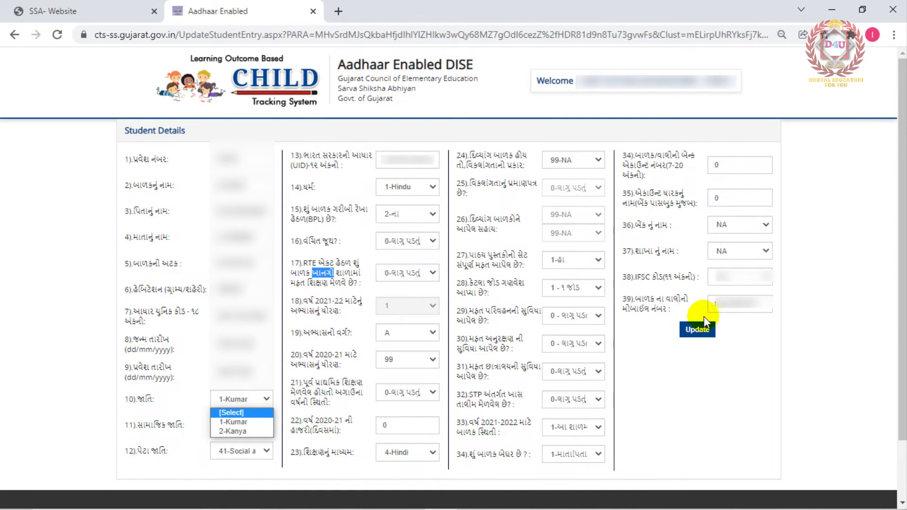
left_click(712, 334)
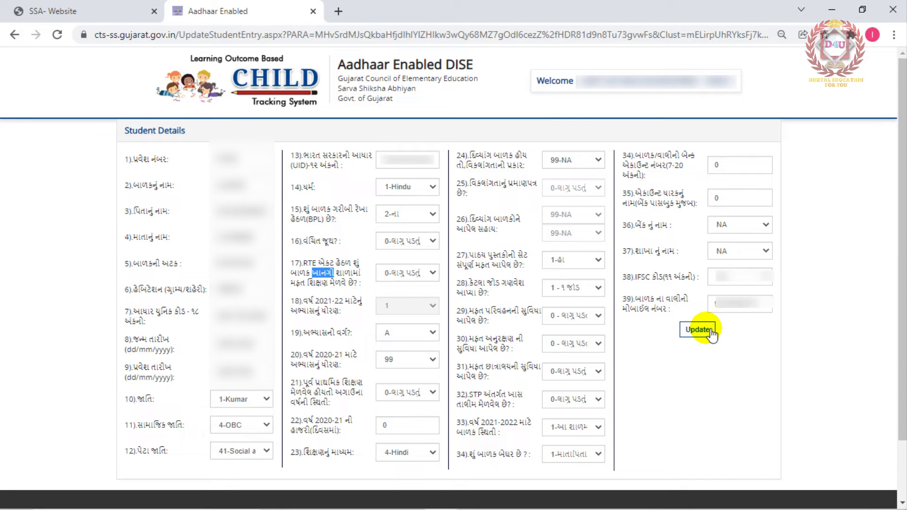
left_click(712, 335)
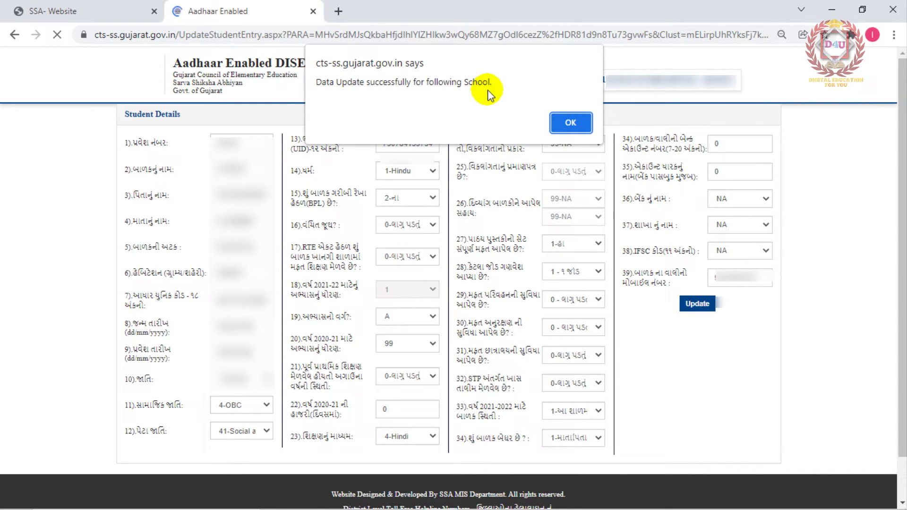
left_click(558, 123)
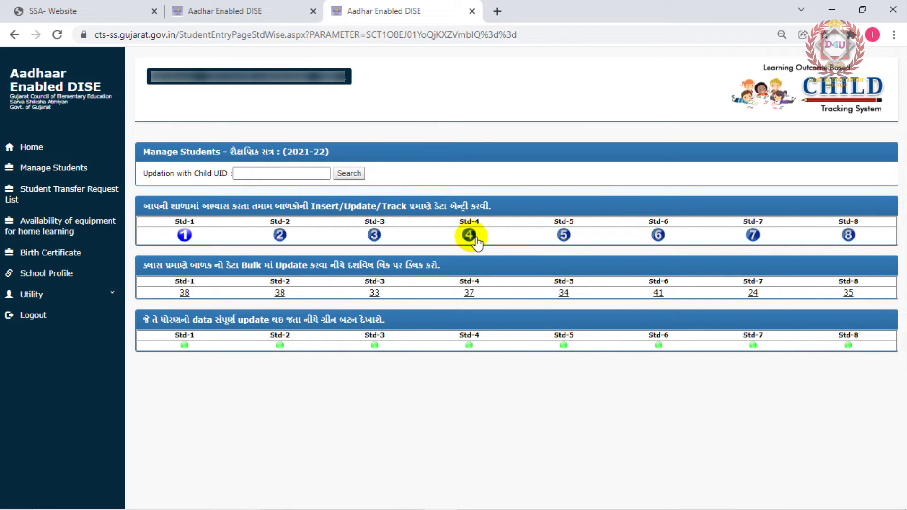
Open the bulk data update sheet for Std-4 and select the first student's column for editing
left_click(470, 294)
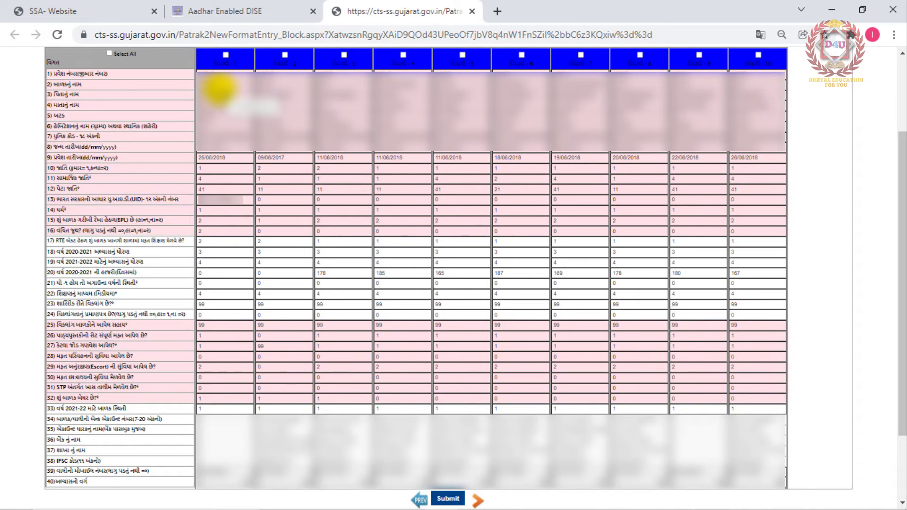
left_click(225, 58)
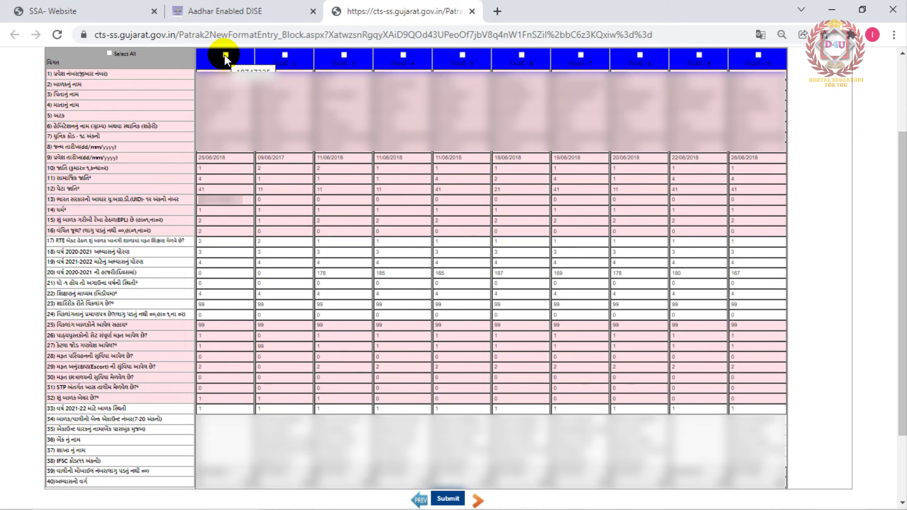
left_click(225, 54)
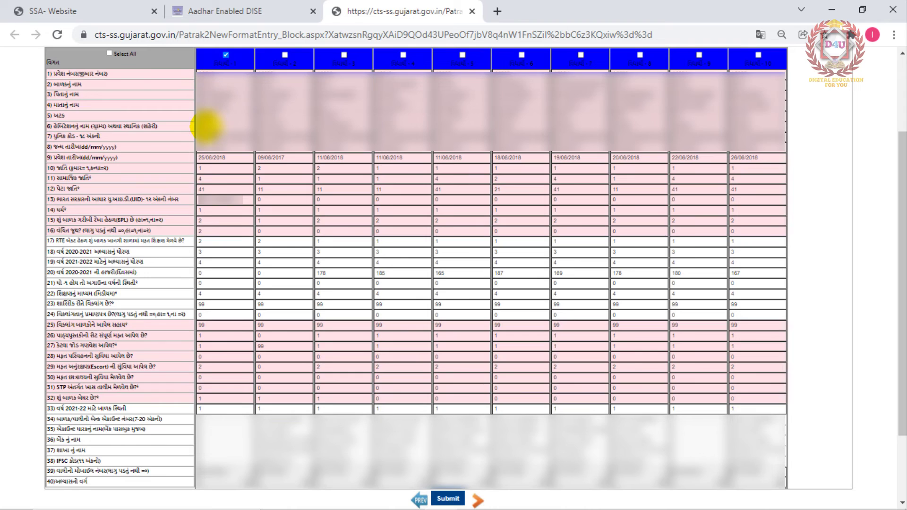
Set the first student's gender code in row 10 (જાતિ) to 2 and submit the bulk update
left_click(218, 168)
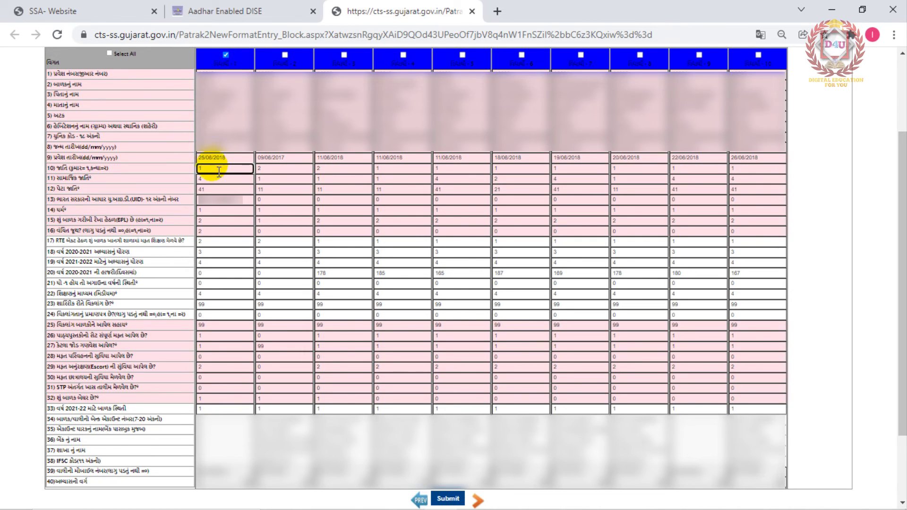
type("2")
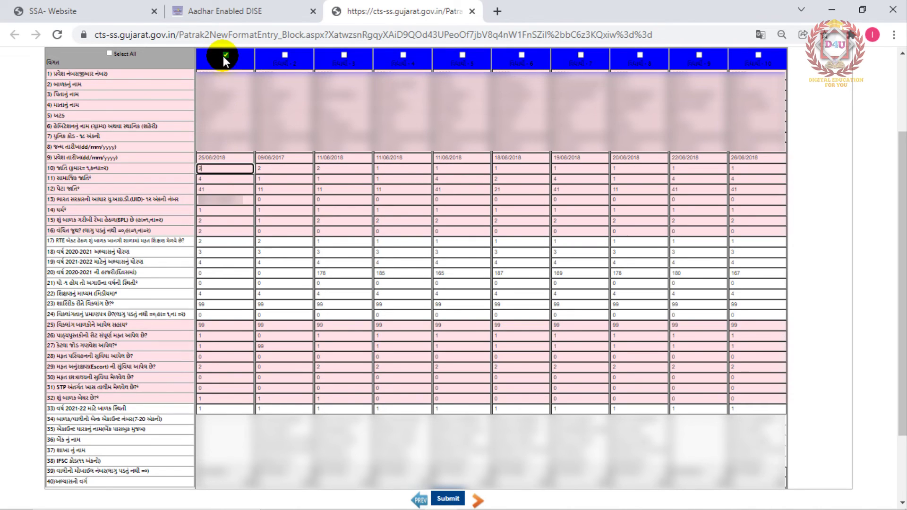
left_click(445, 502)
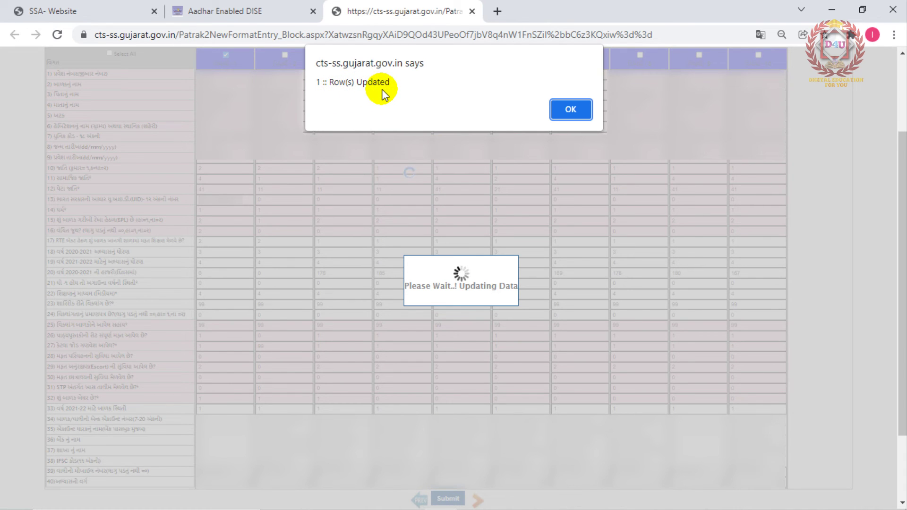
key("Return")
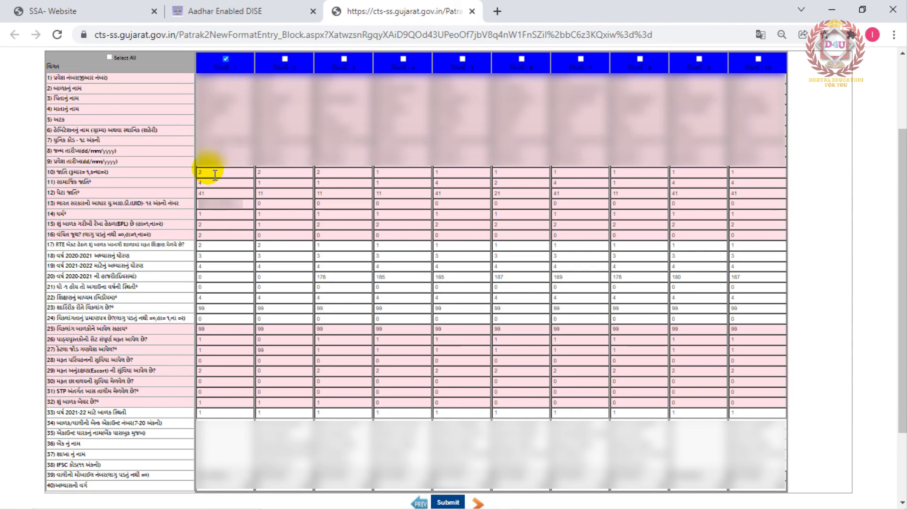
Reload the bulk update sheet and try to set the first student's gender code in row 10 to 1
left_click(57, 35)
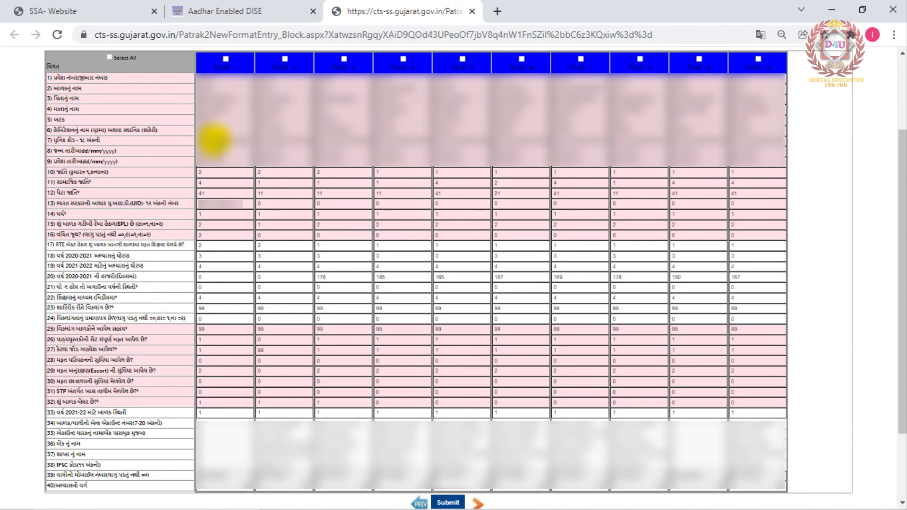
left_click(210, 174)
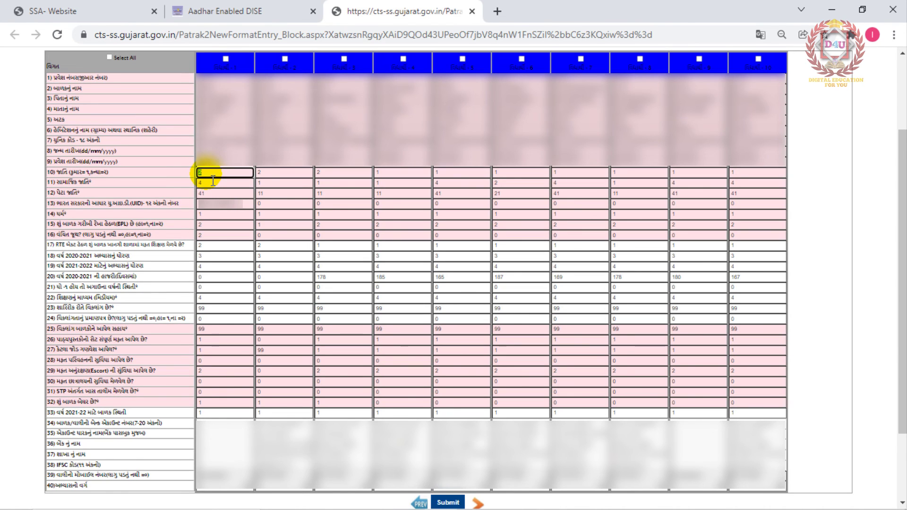
type("1")
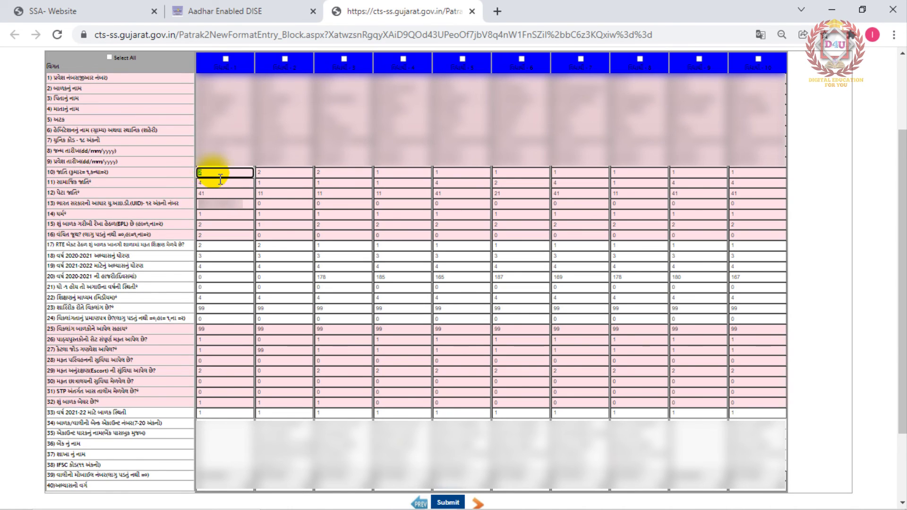
type("1")
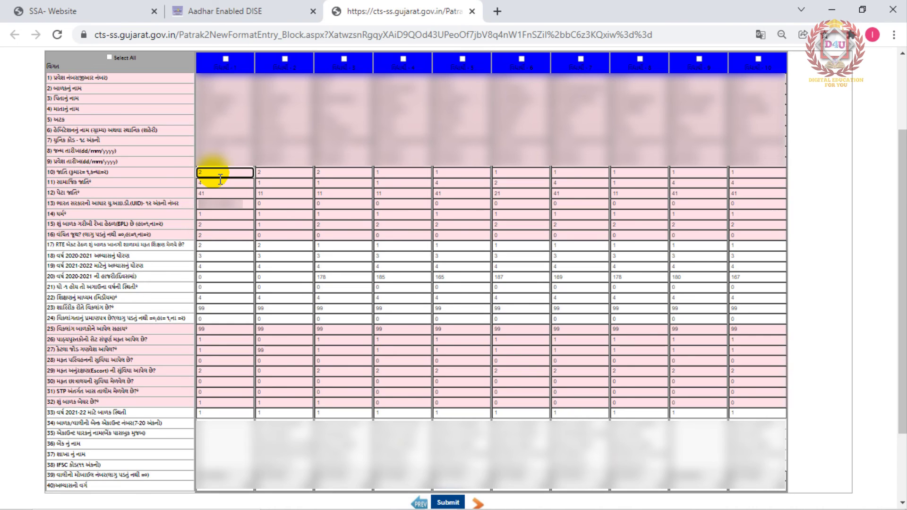